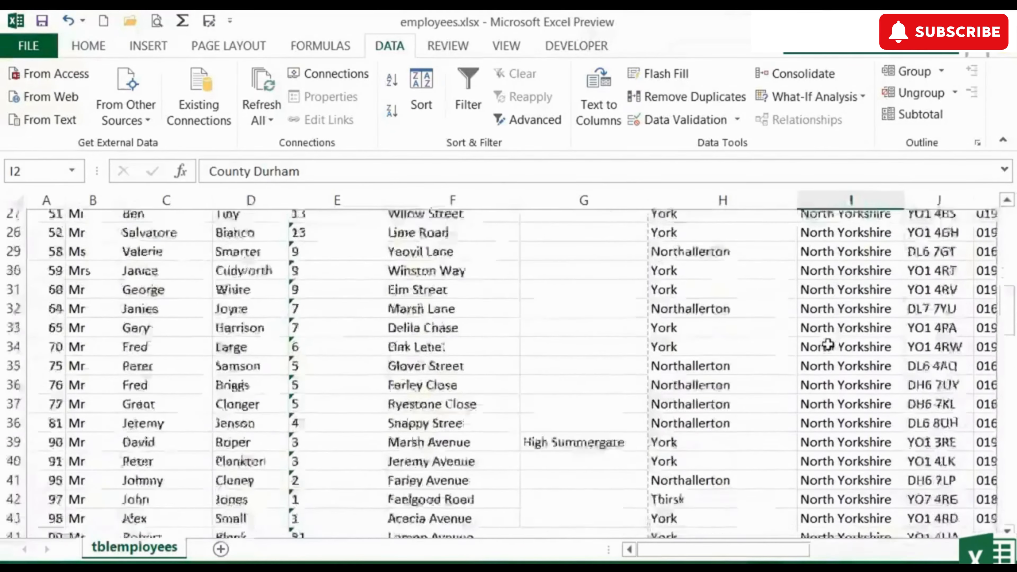
Step: Start a Subtotal on the employee list, grouping at each change in County
scroll(827, 343, "up", 15)
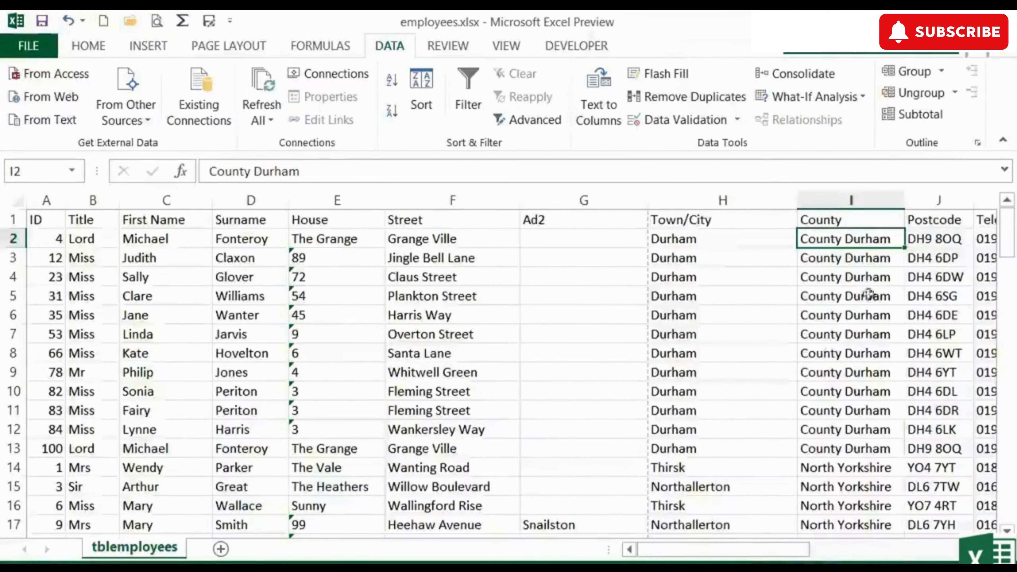
left_click(925, 116)
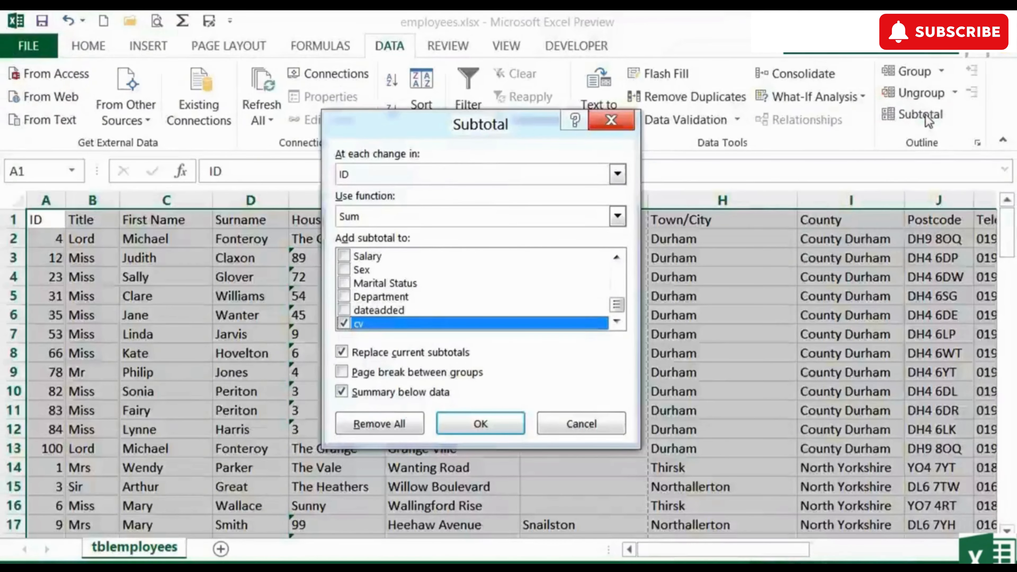
left_click(479, 176)
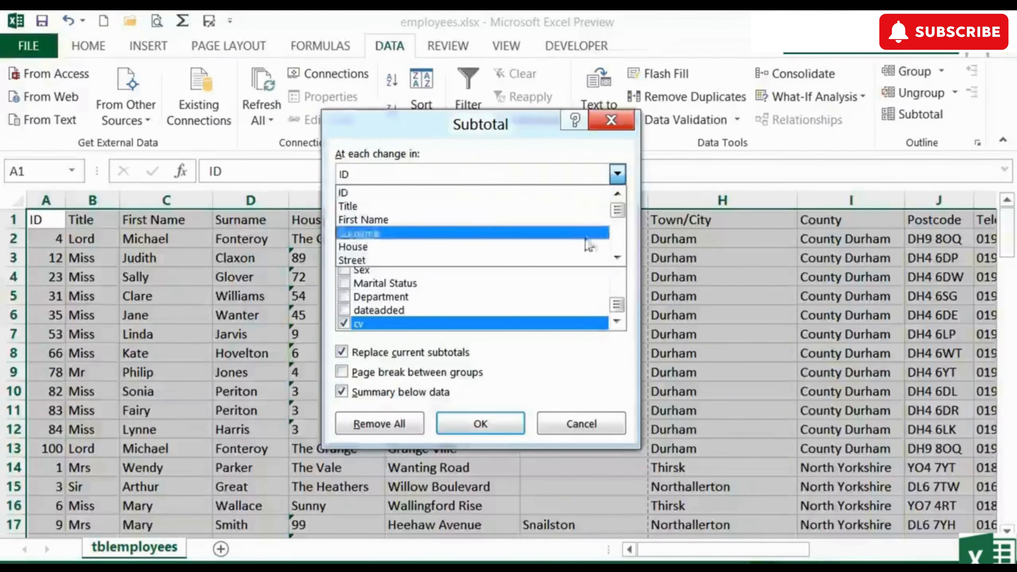
left_click(614, 261)
left_click(615, 261)
left_click(615, 261)
left_click(615, 261)
left_click(615, 261)
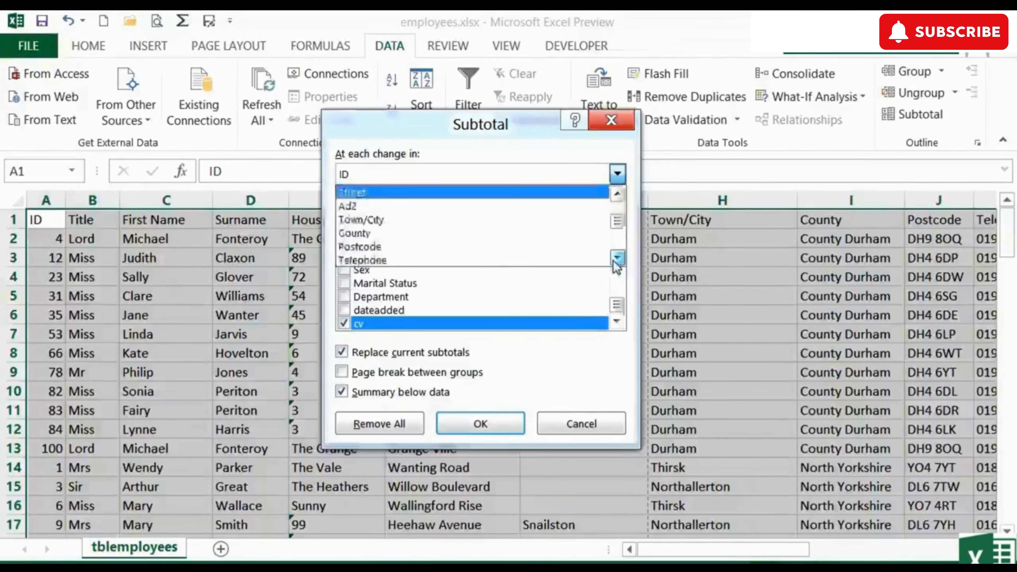
left_click(402, 229)
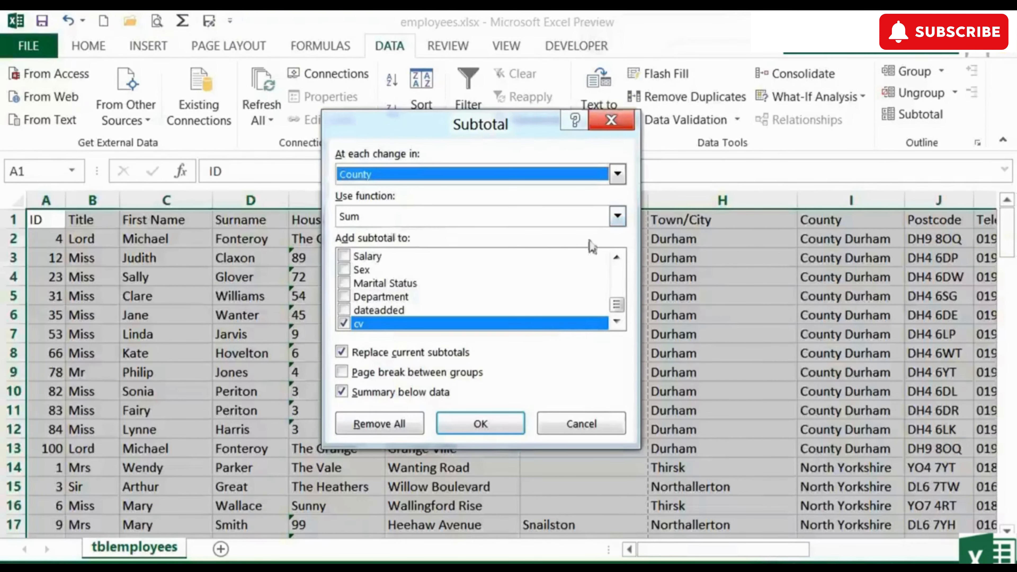
Step: Apply the Sum function to Salary only, excluding cv, and create the county subtotals
left_click(617, 218)
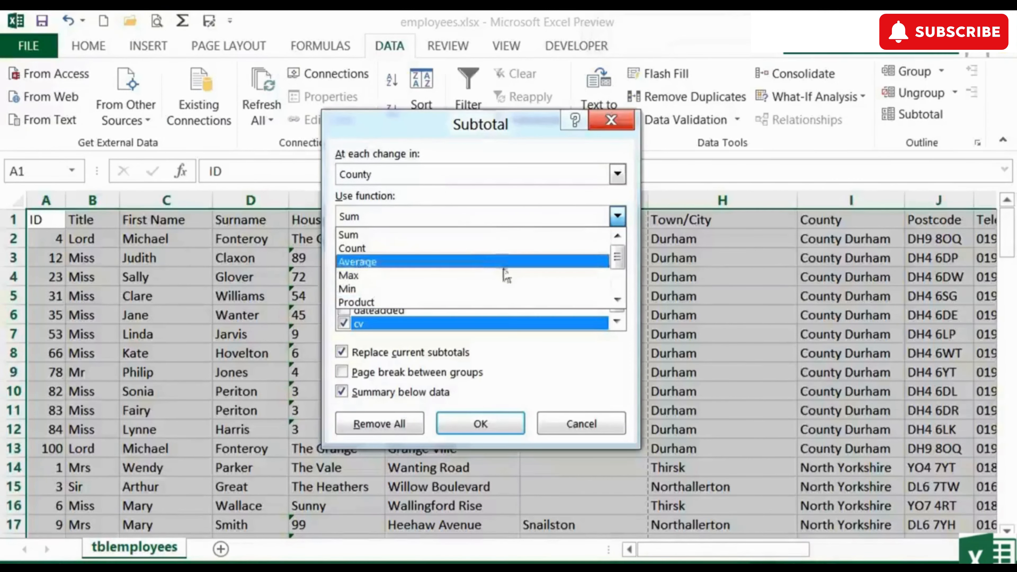
scroll(618, 275, "down", 1)
left_click_drag(619, 277, 619, 256)
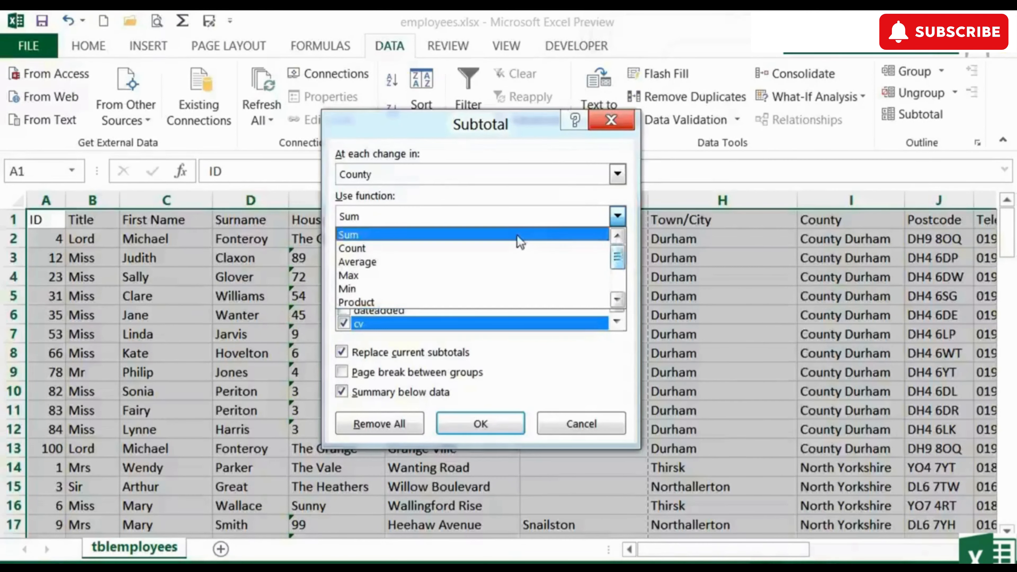
left_click(515, 236)
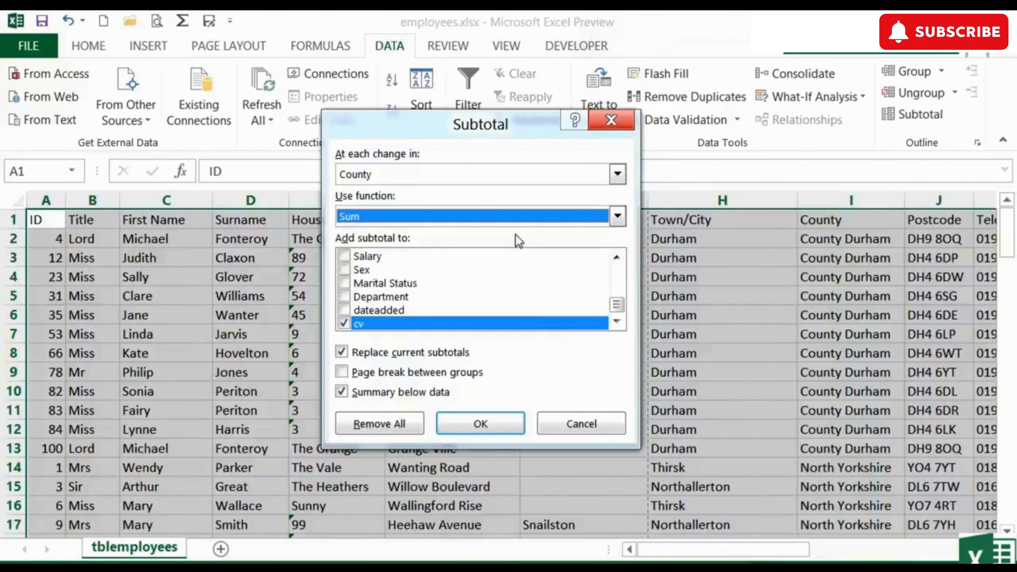
left_click(344, 256)
left_click(344, 324)
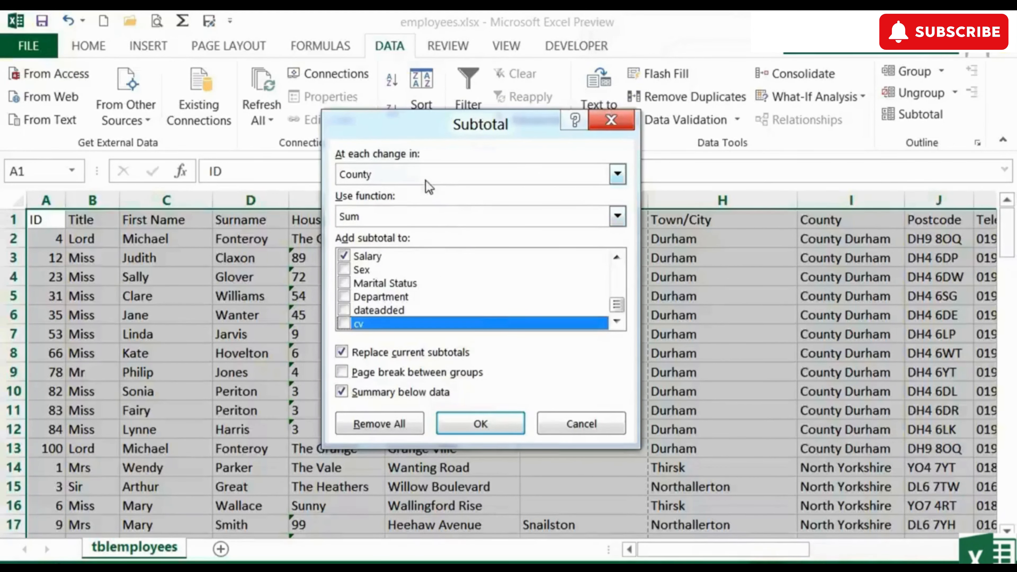
left_click(491, 427)
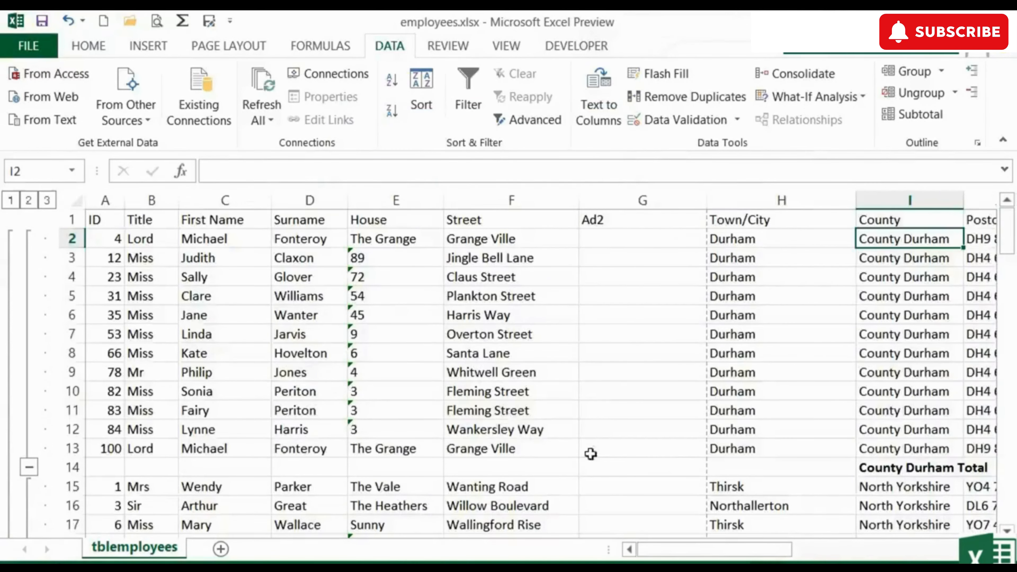
Step: Inspect the SUBTOTAL formula for Salary in the County Durham Total row
left_click_drag(752, 552, 824, 555)
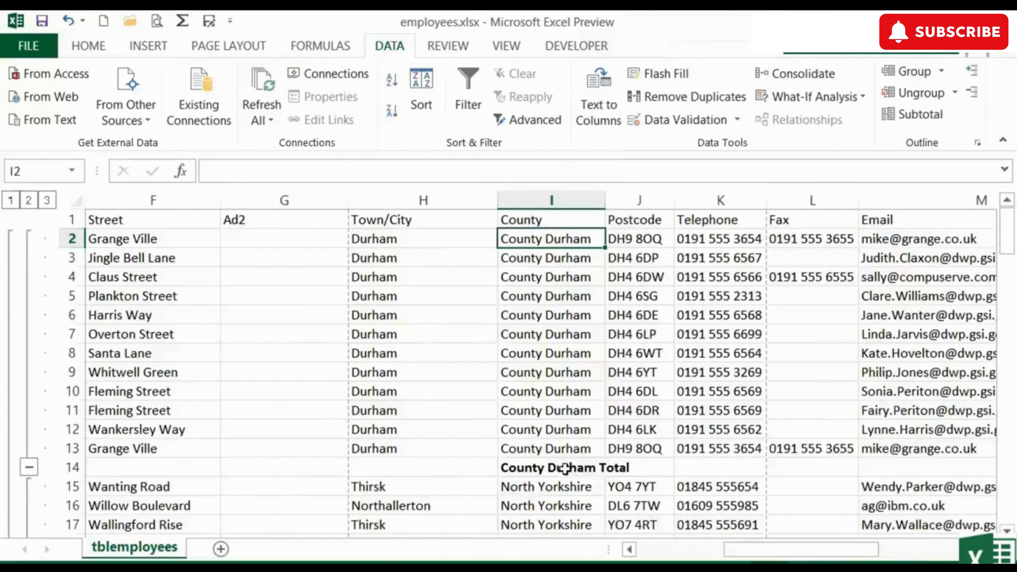
left_click(582, 470)
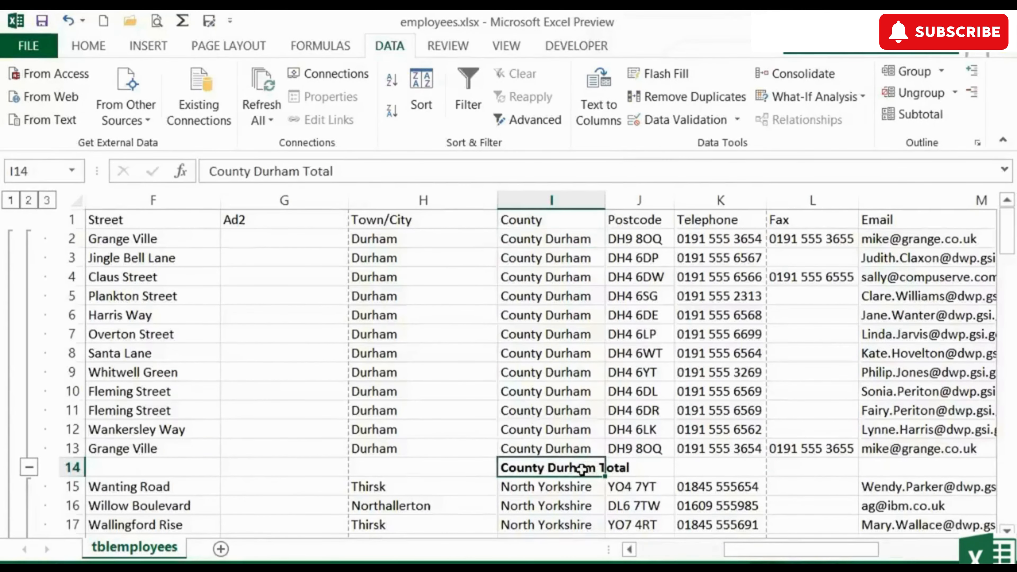
left_click_drag(783, 559, 829, 536)
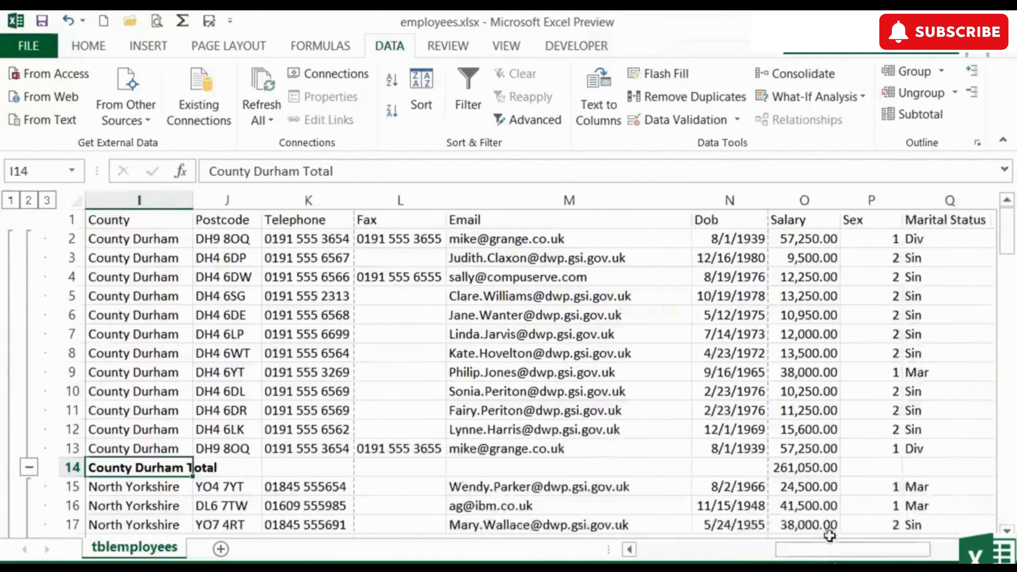
left_click(813, 468)
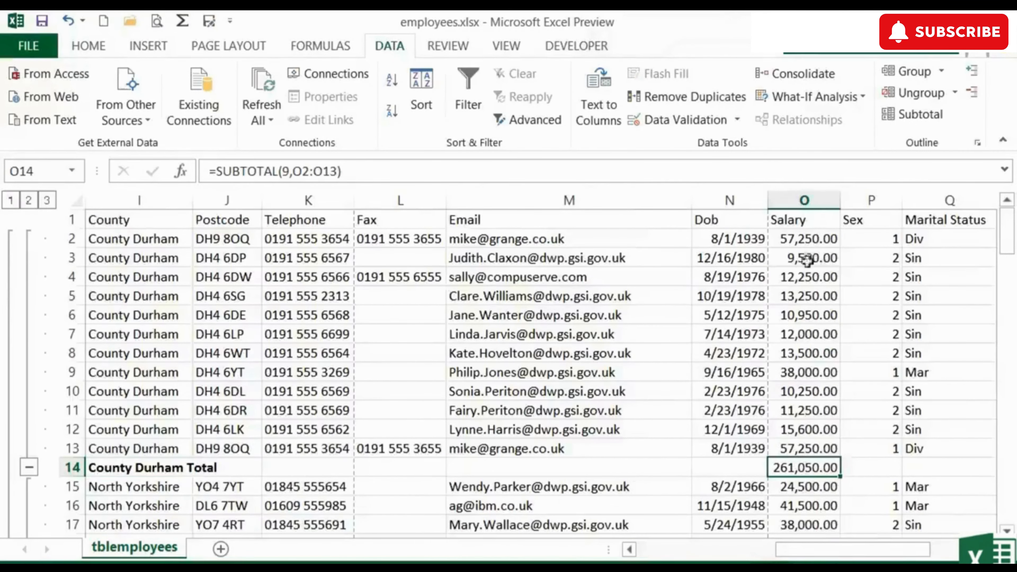
double_click(802, 469)
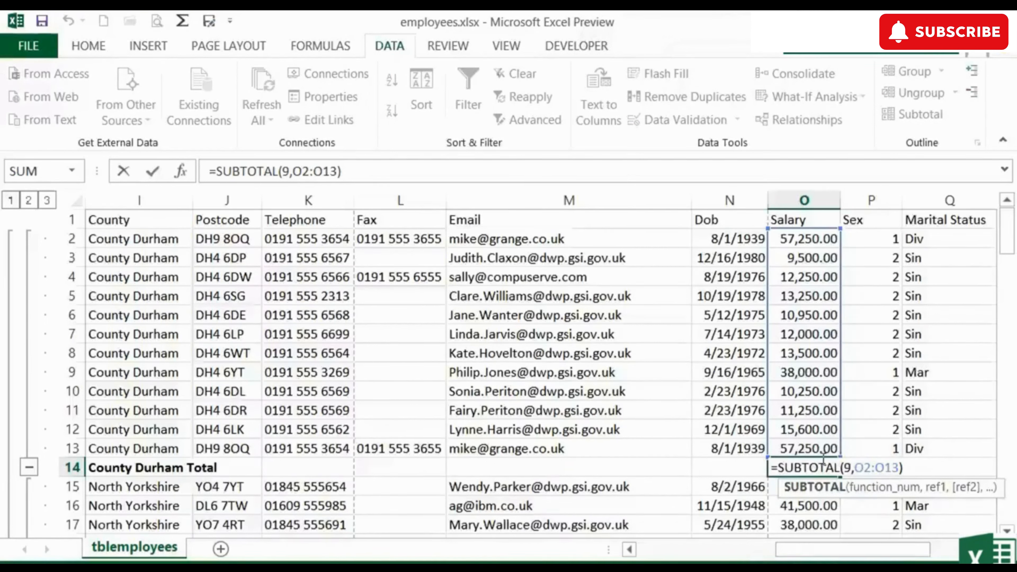
key("Return")
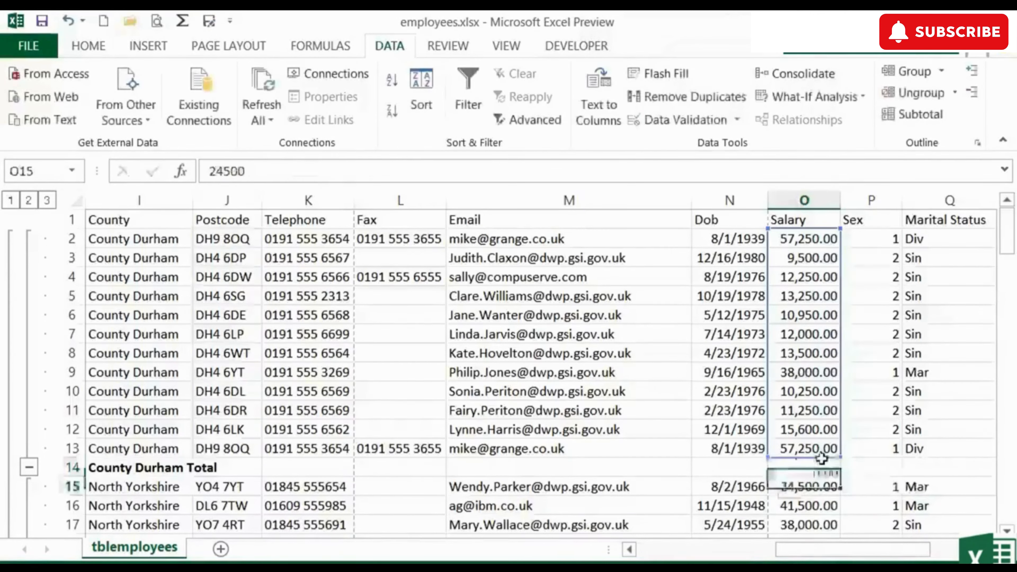
left_click(807, 469)
Step: Find the North Yorkshire Total row and check its Salary subtotal formula
key("Home")
scroll(807, 470, "down", 5)
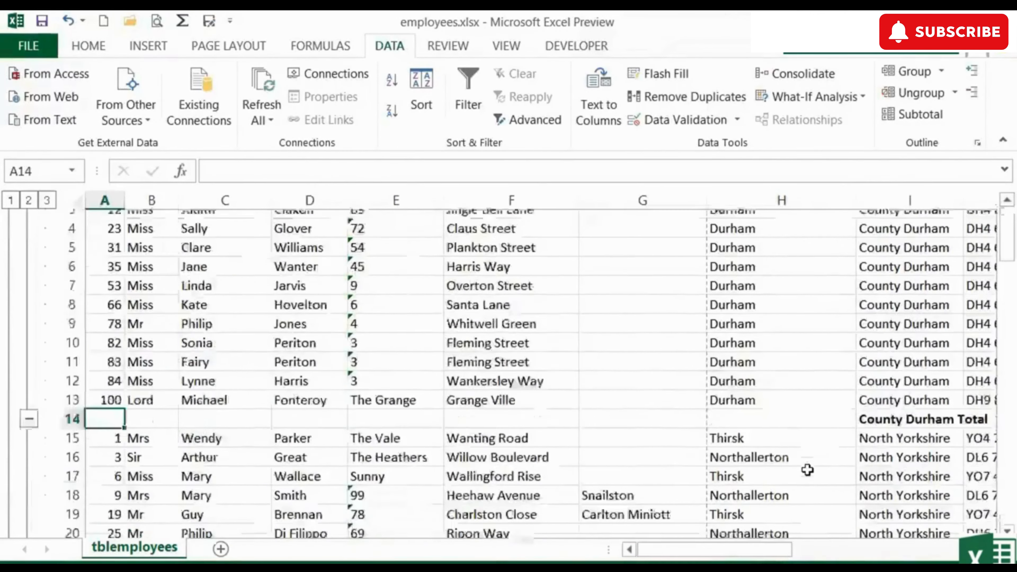
scroll(807, 469, "down", 8)
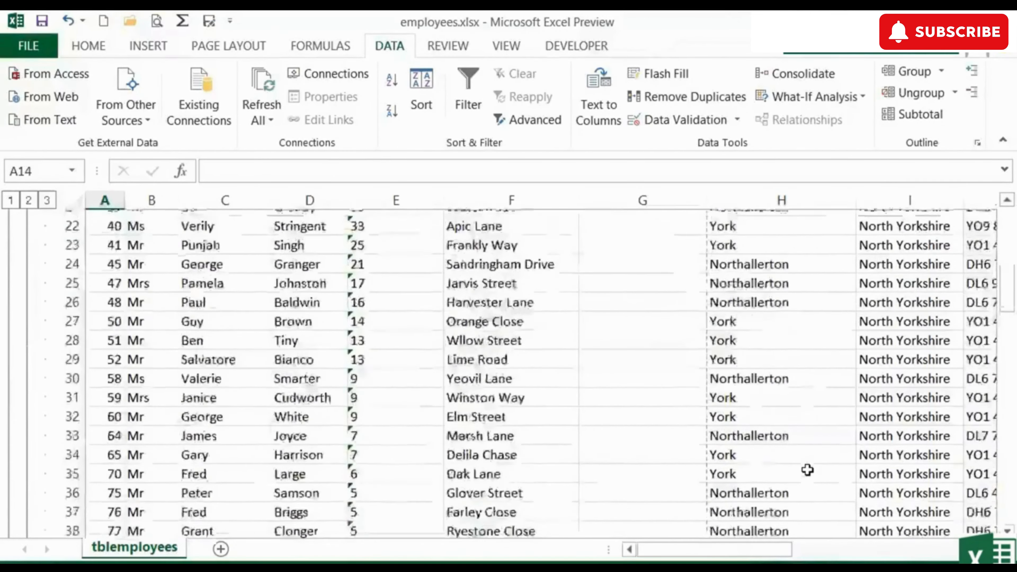
left_click(876, 373)
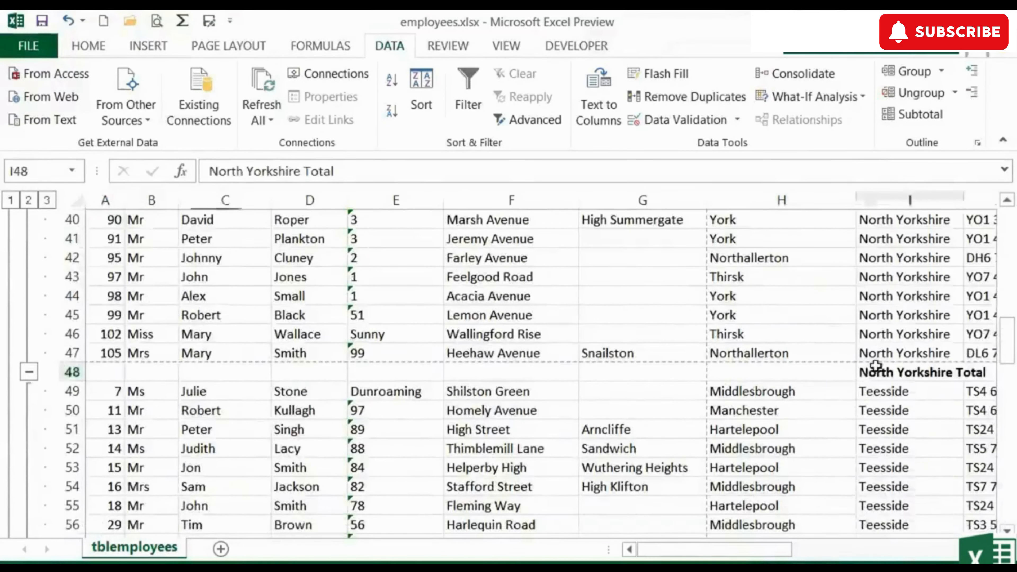
left_click_drag(772, 550, 923, 551)
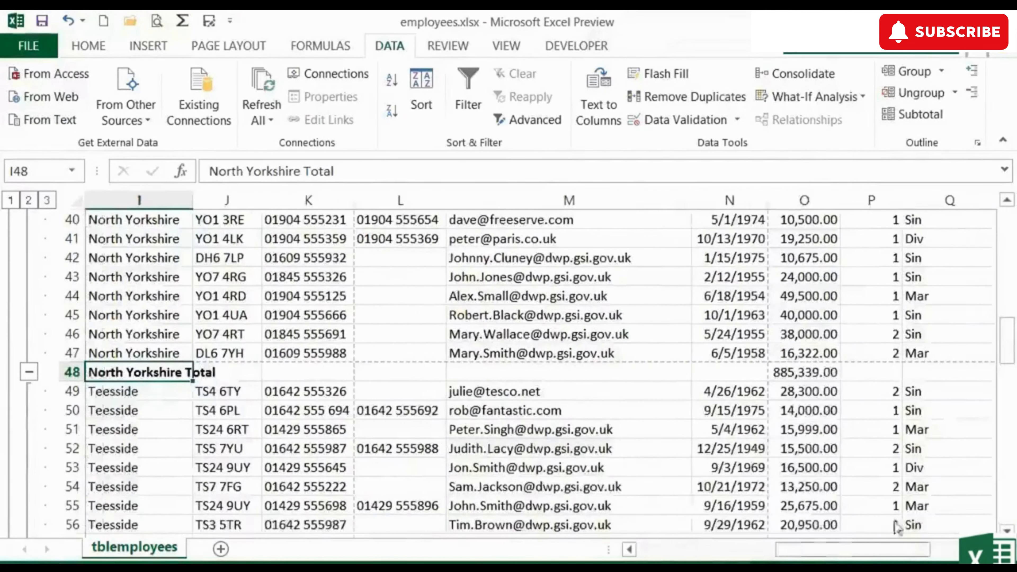
left_click(813, 372)
left_click_drag(824, 552, 654, 552)
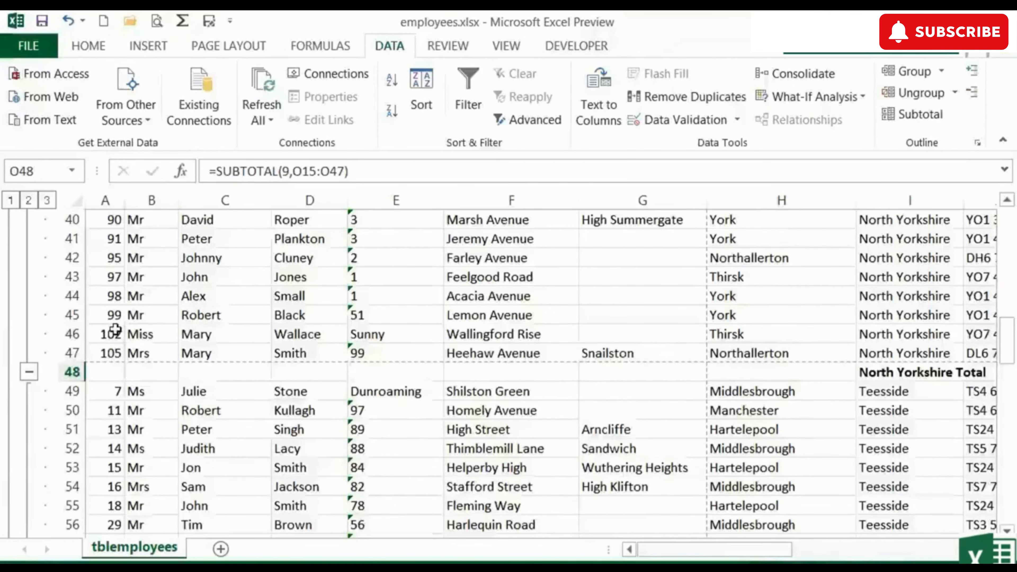
Step: Collapse the outline to the Grand Total level and autofit the Salary column width
scroll(115, 328, "up", 1)
scroll(115, 328, "up", 12)
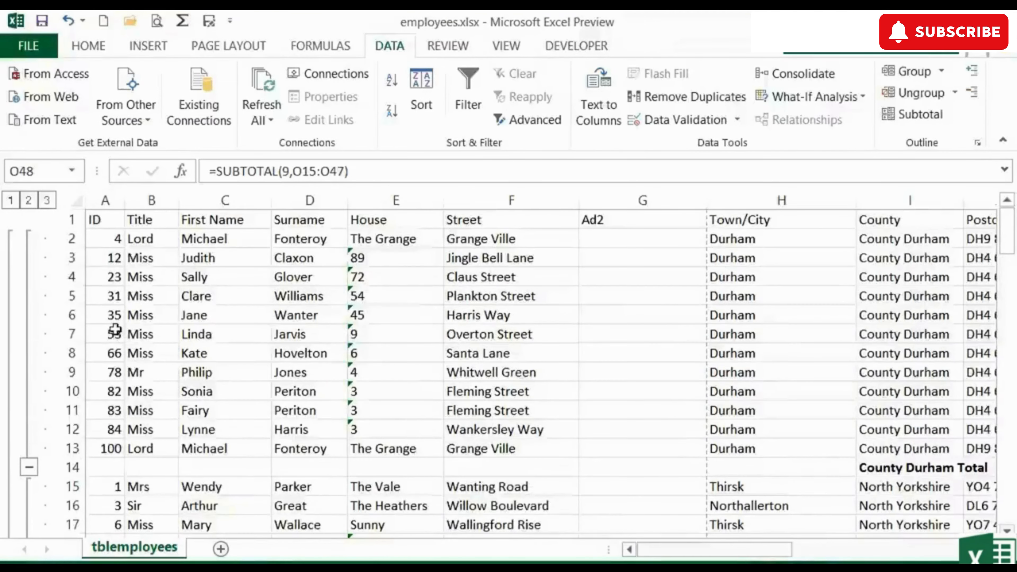
left_click(11, 200)
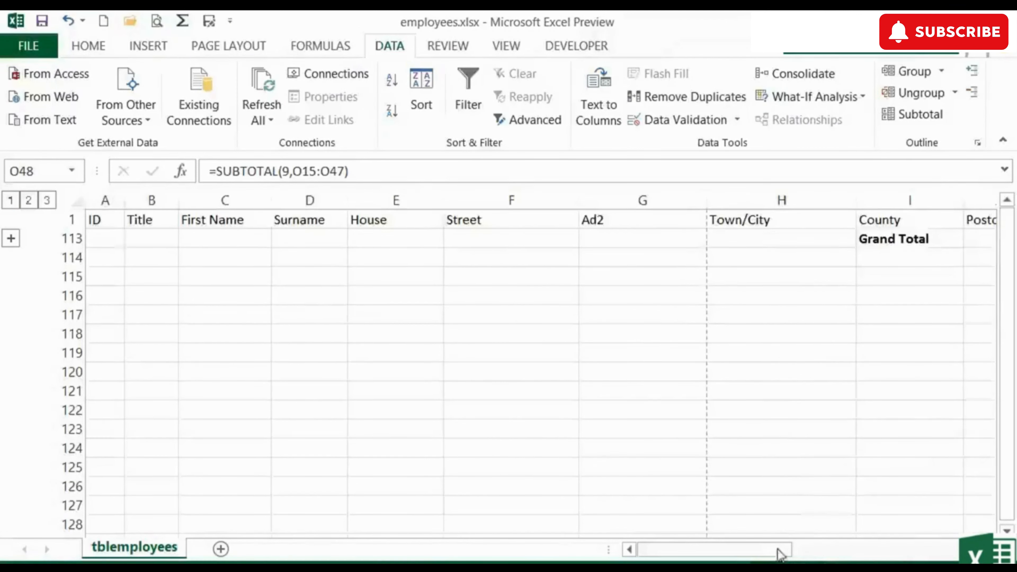
left_click_drag(779, 550, 911, 552)
left_click(804, 239)
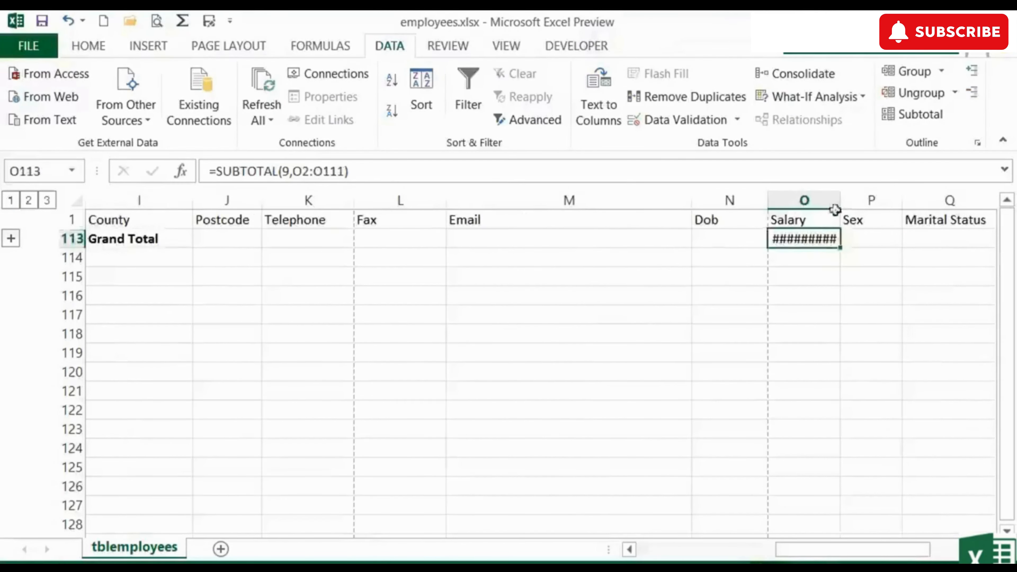
double_click(839, 202)
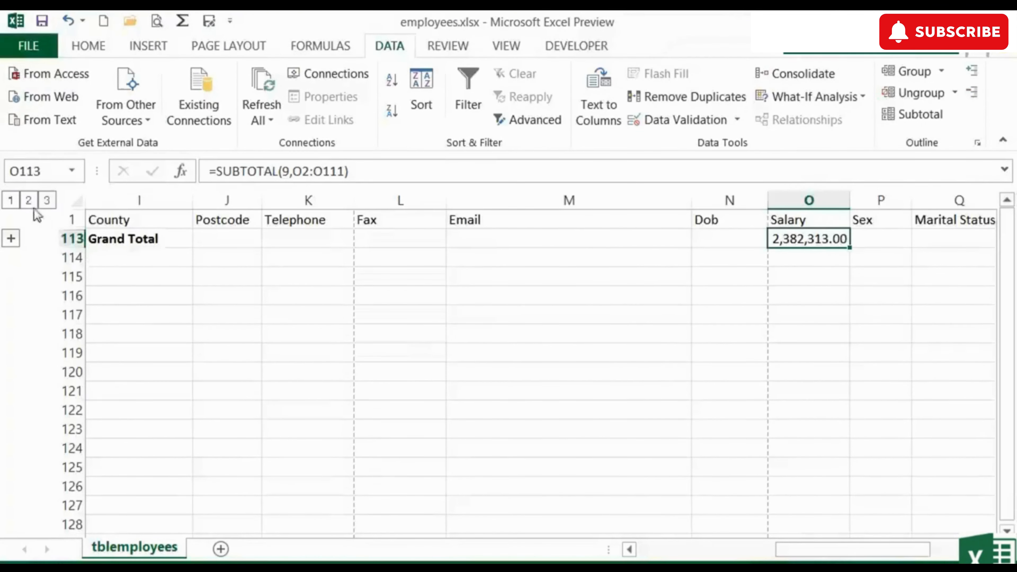
Step: Compare outline levels 1, 2 and 3, finish on the level 2 county totals, and inspect the Grand Total salary formula
left_click(28, 200)
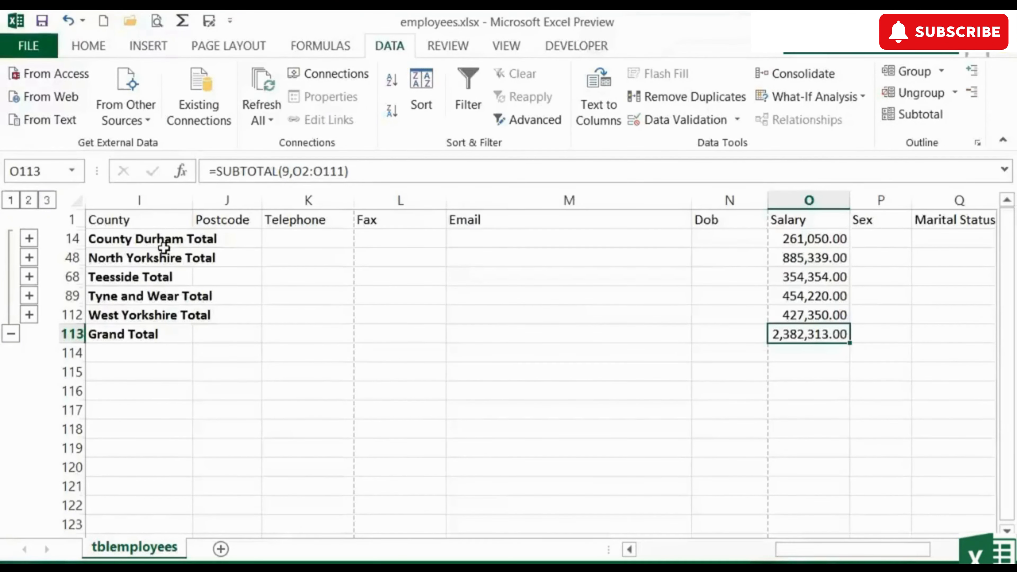
left_click(47, 200)
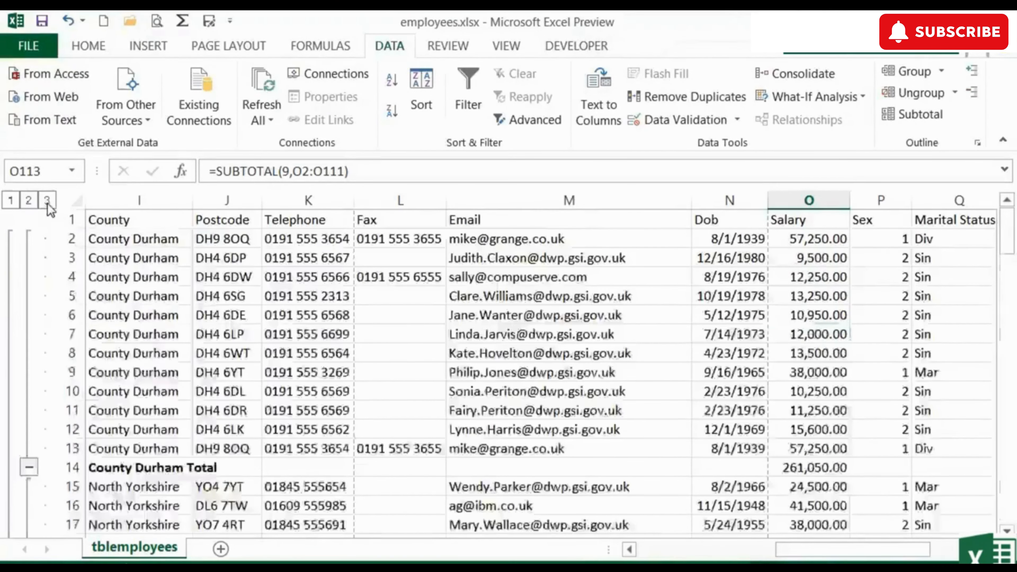
scroll(98, 295, "down", 4)
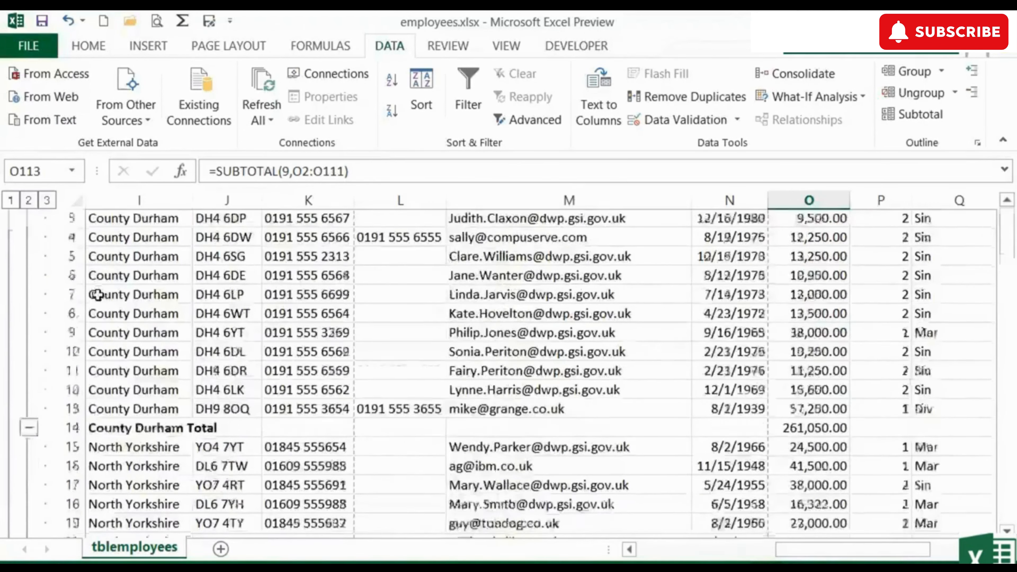
scroll(97, 296, "up", 4)
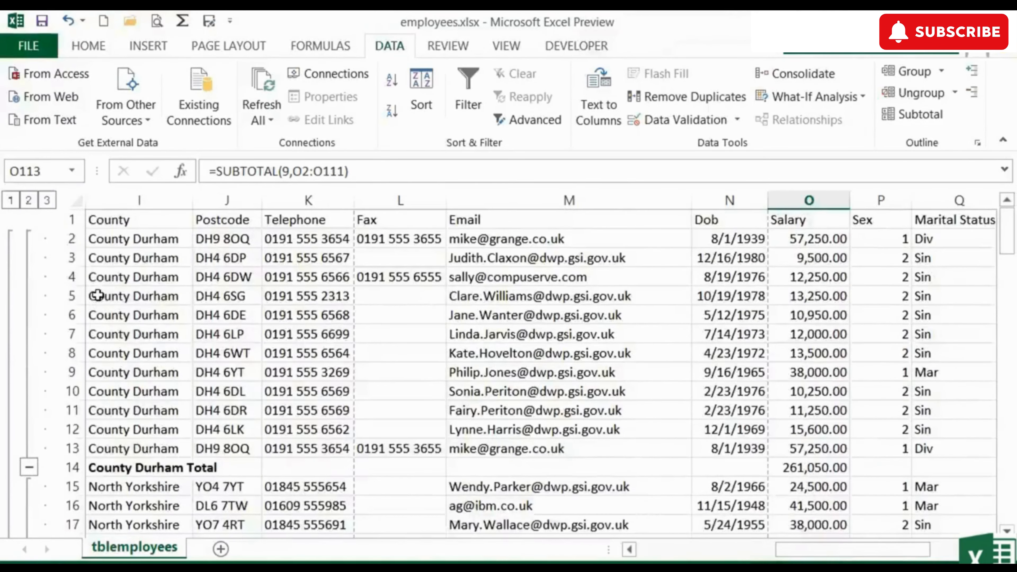
left_click(10, 200)
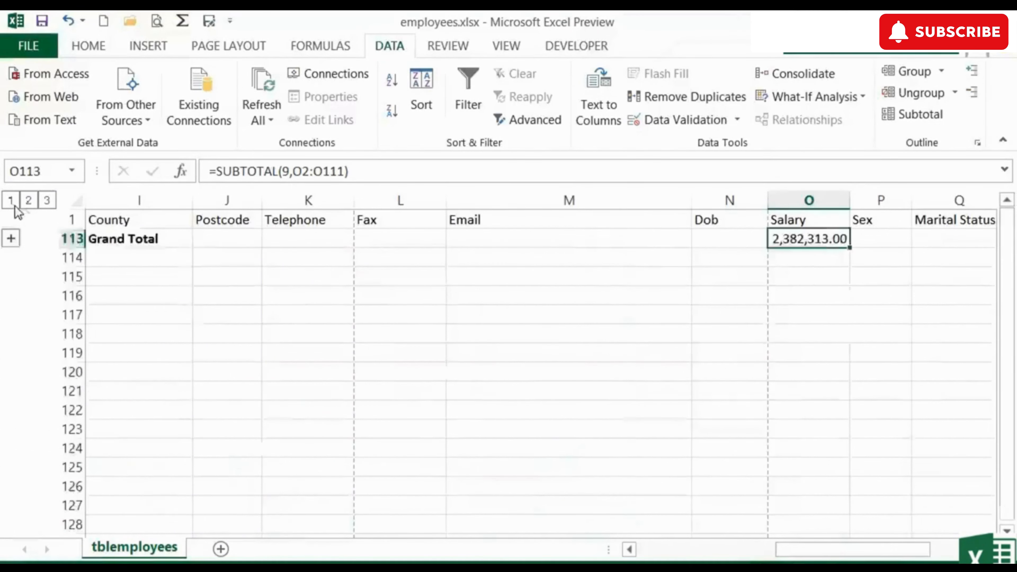
left_click(28, 200)
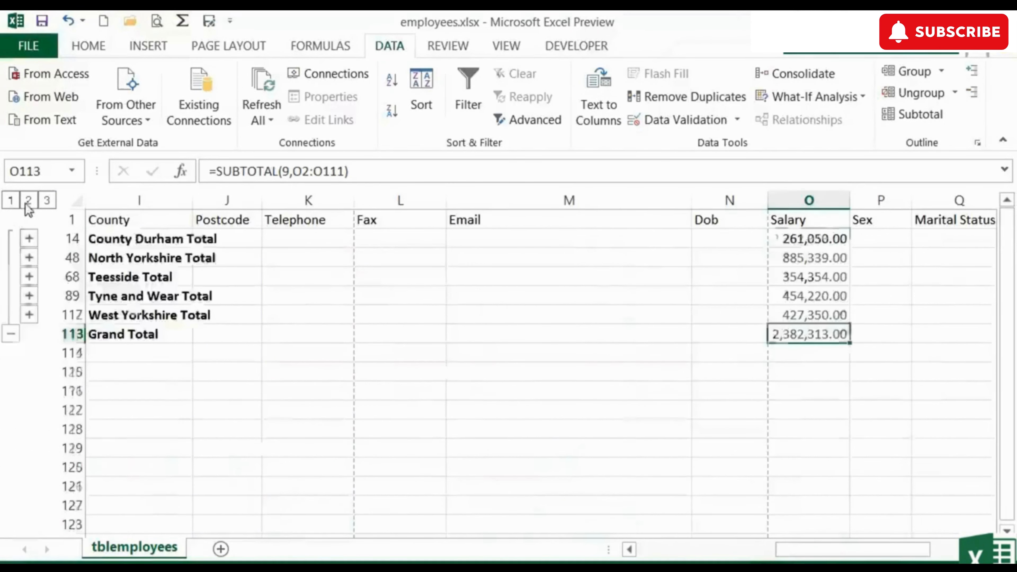
double_click(805, 337)
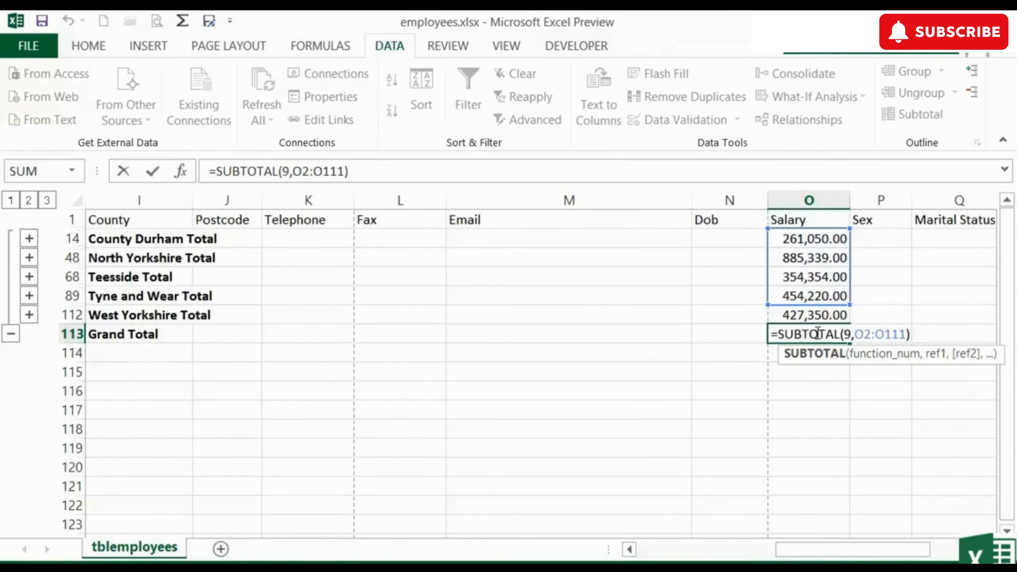
key("ctrl+Return")
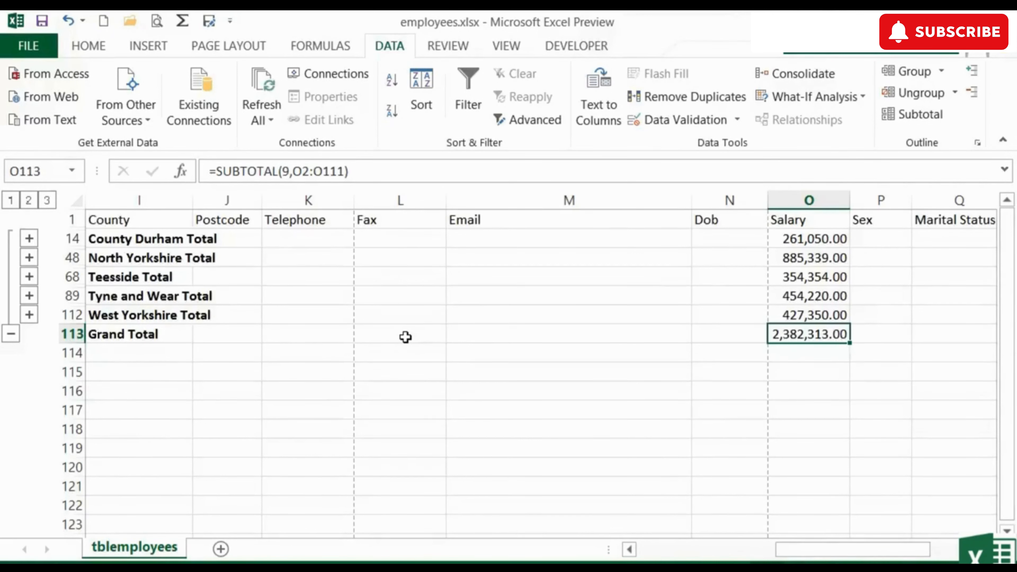
Step: Remove all subtotals from the employee list
left_click(920, 117)
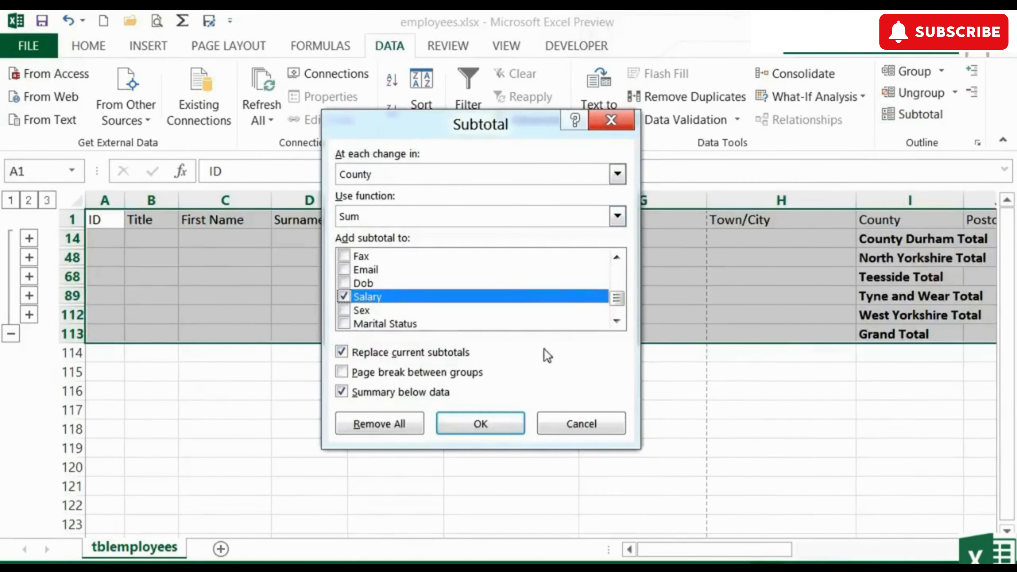
left_click(388, 424)
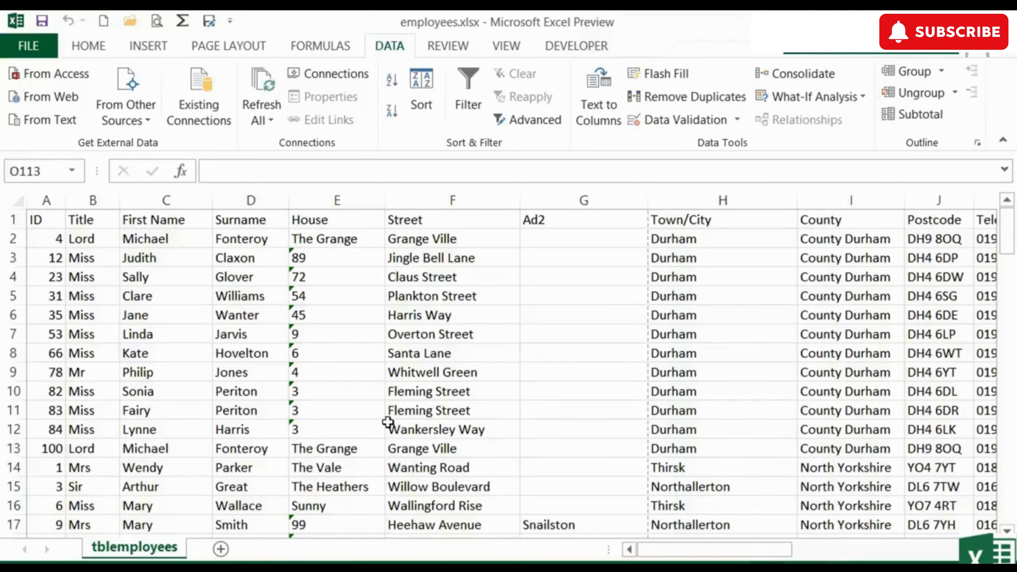
Step: Add Sum subtotals of Salary at each change in Town/City and collapse the outline to level 2
scroll(387, 422, "down", 11)
left_click(499, 425)
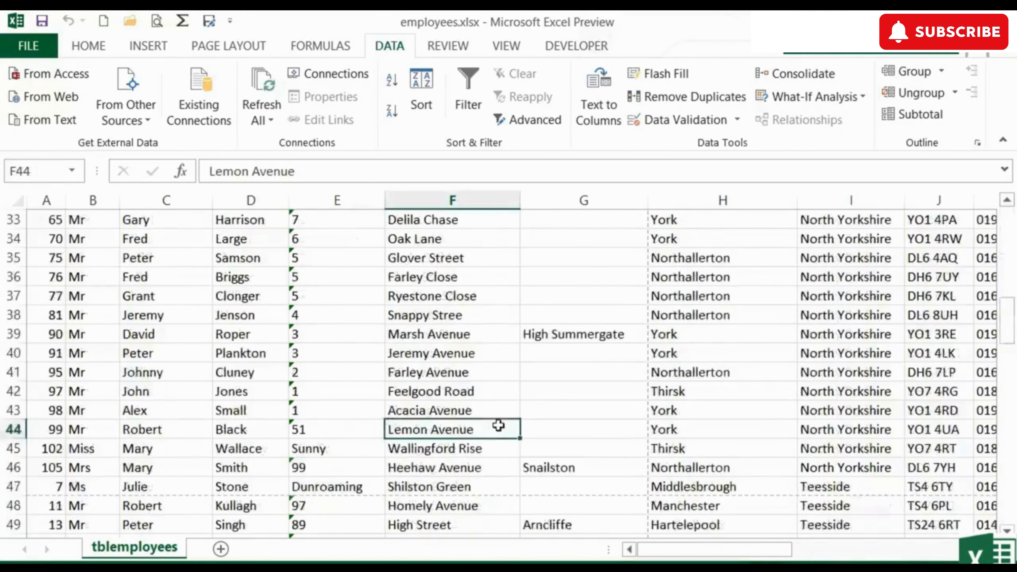
left_click(941, 122)
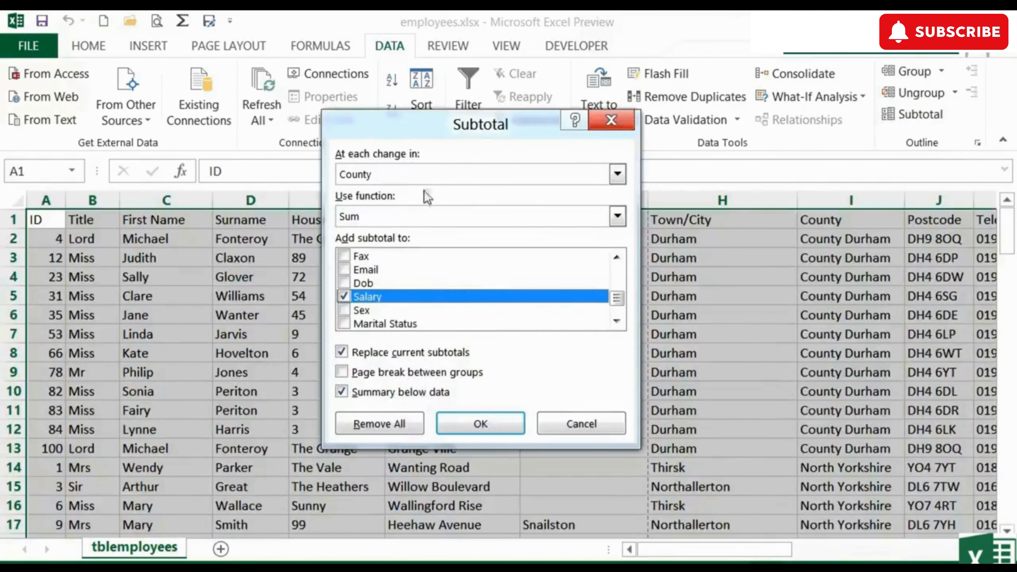
left_click(427, 180)
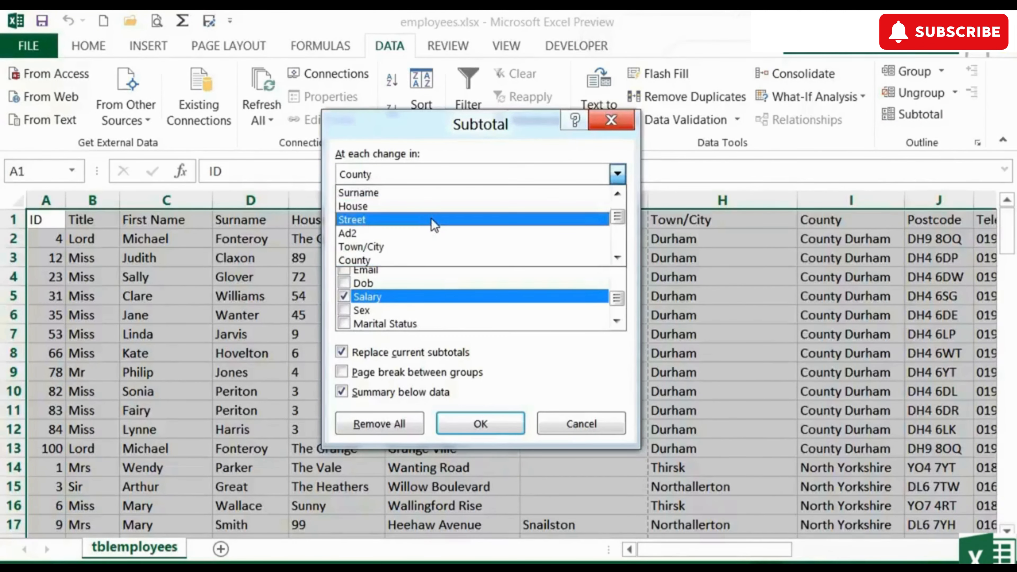
left_click(418, 247)
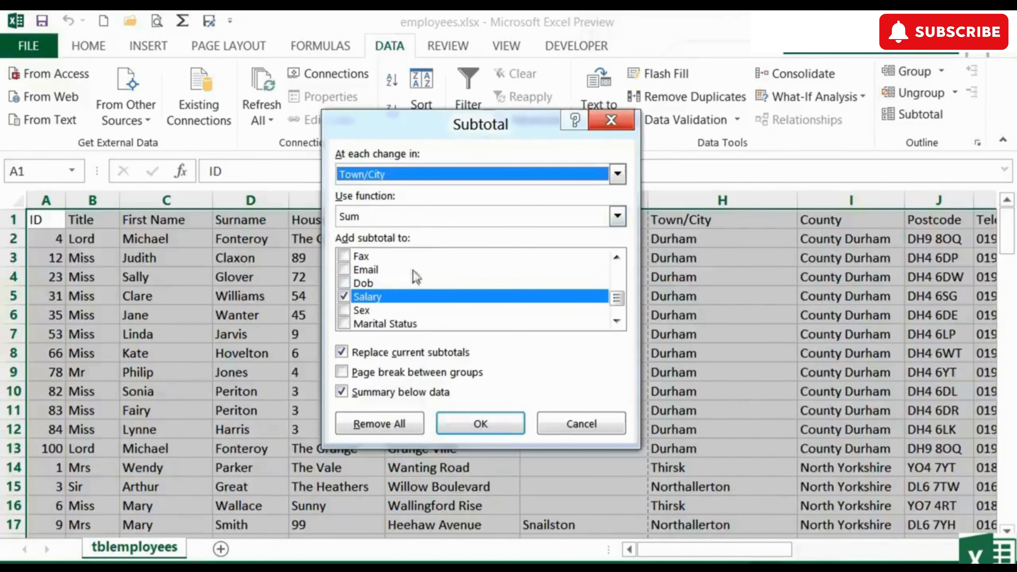
left_click(501, 422)
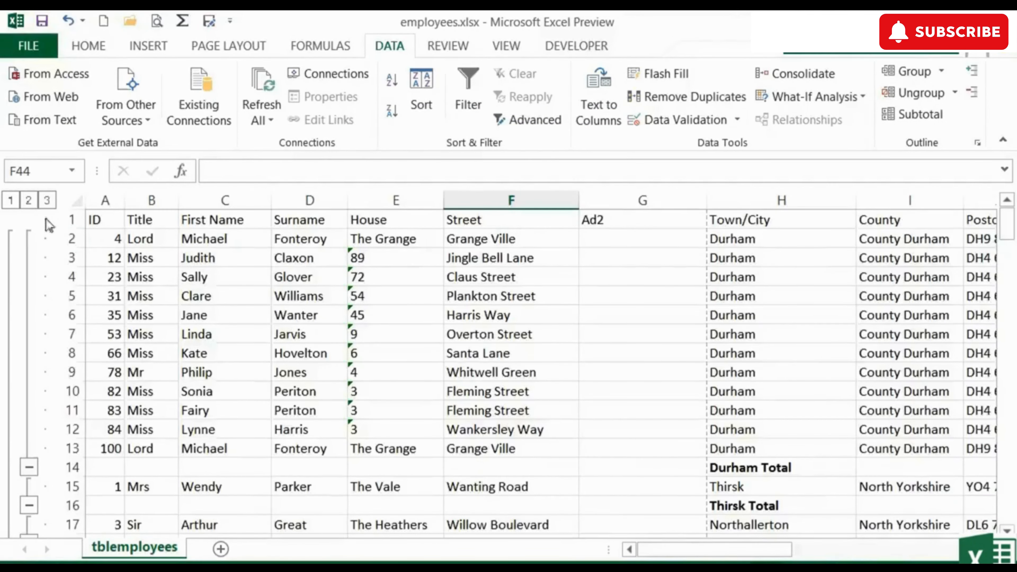
left_click(30, 203)
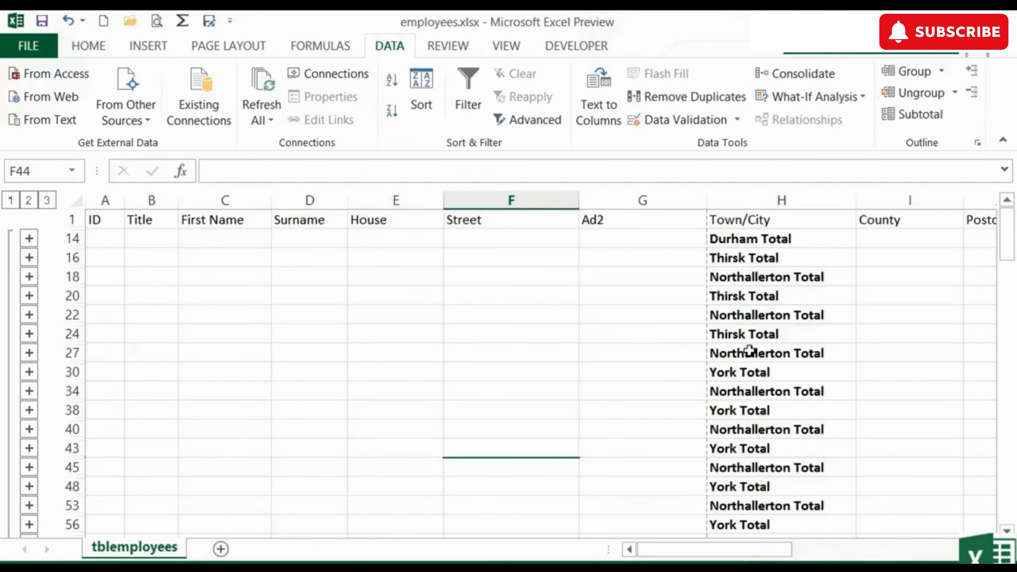
Step: Remove all the Town/City subtotals from the employee list
left_click(674, 395)
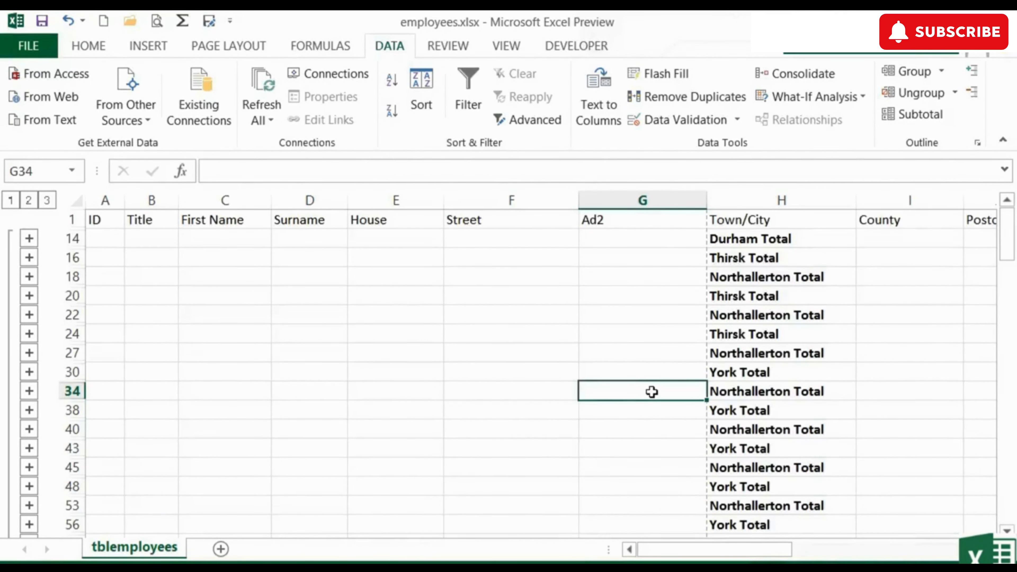
left_click(917, 117)
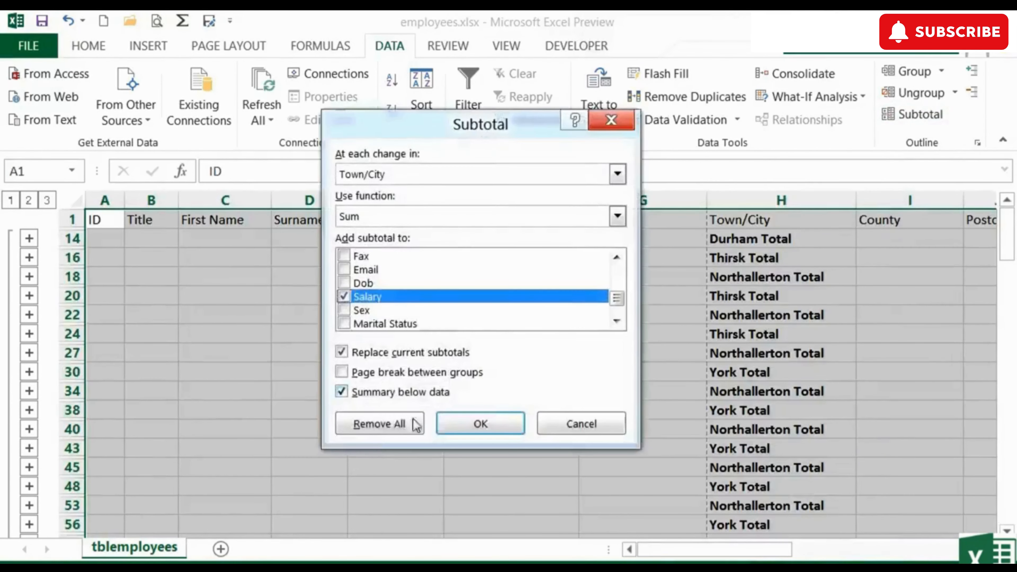
left_click(377, 431)
Step: Sort the employee list by Town/City from A to Z and add Sum subtotals of Salary at each change in Town/City
left_click(686, 240)
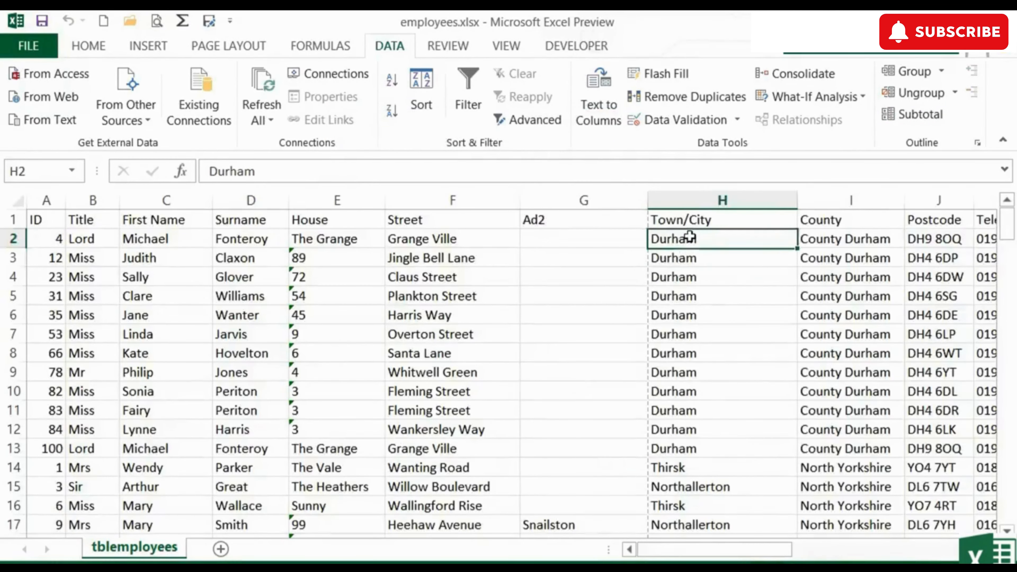
left_click(395, 81)
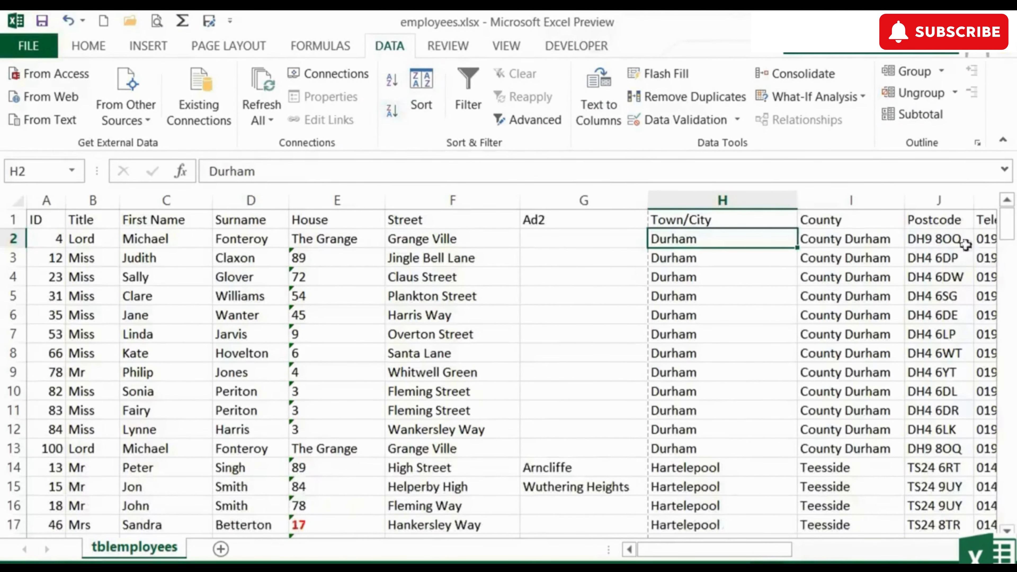
left_click(921, 115)
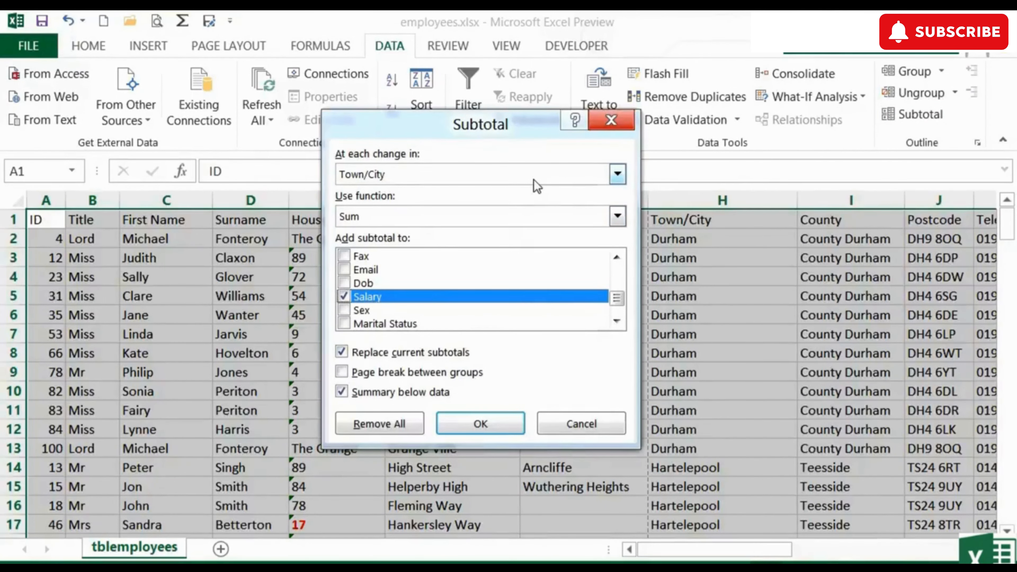
left_click(479, 431)
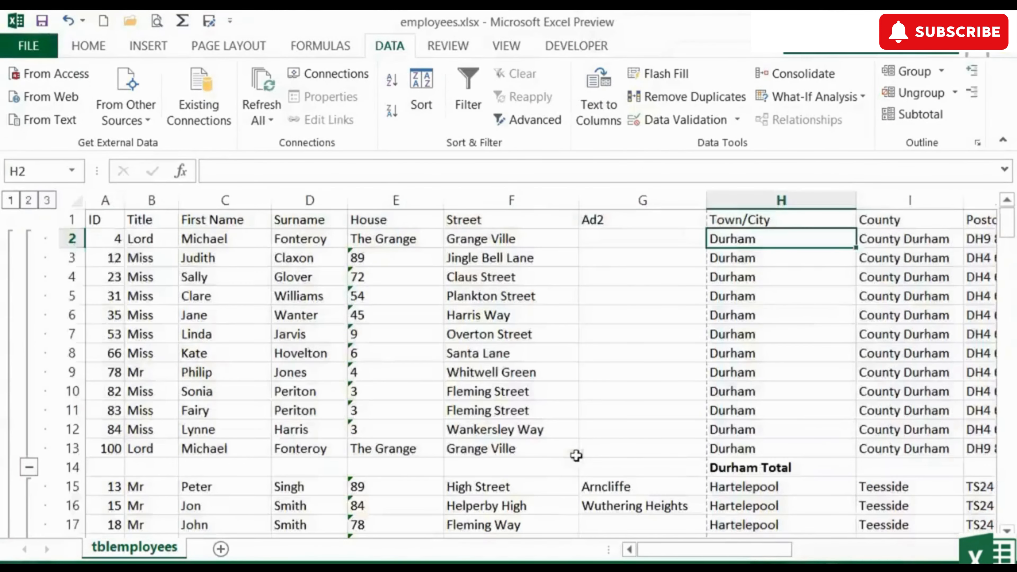
Step: Collapse the outline to level 2 and go through the Durham and Hartelepool total rows
left_click(35, 203)
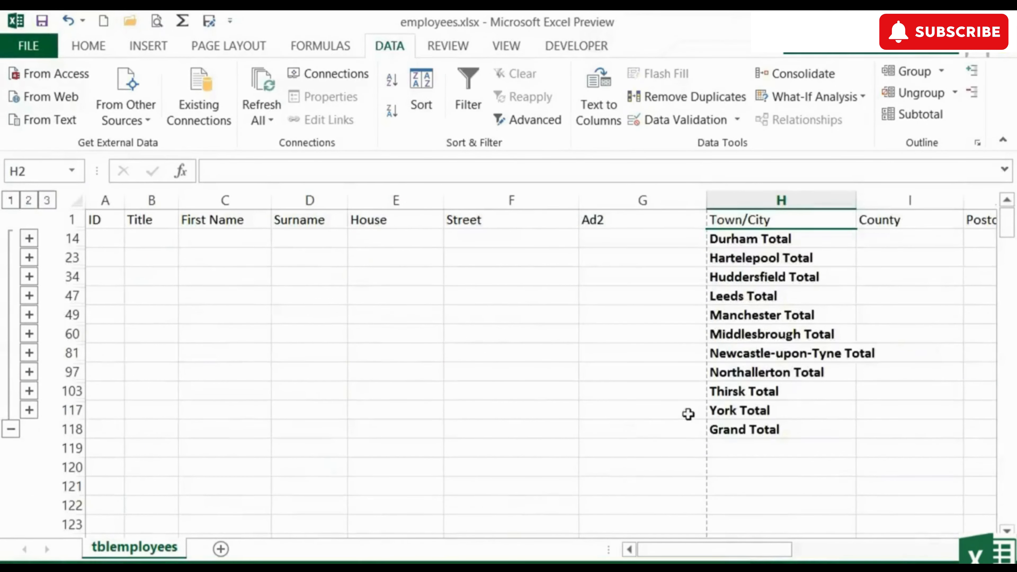
left_click(757, 242)
left_click(755, 261)
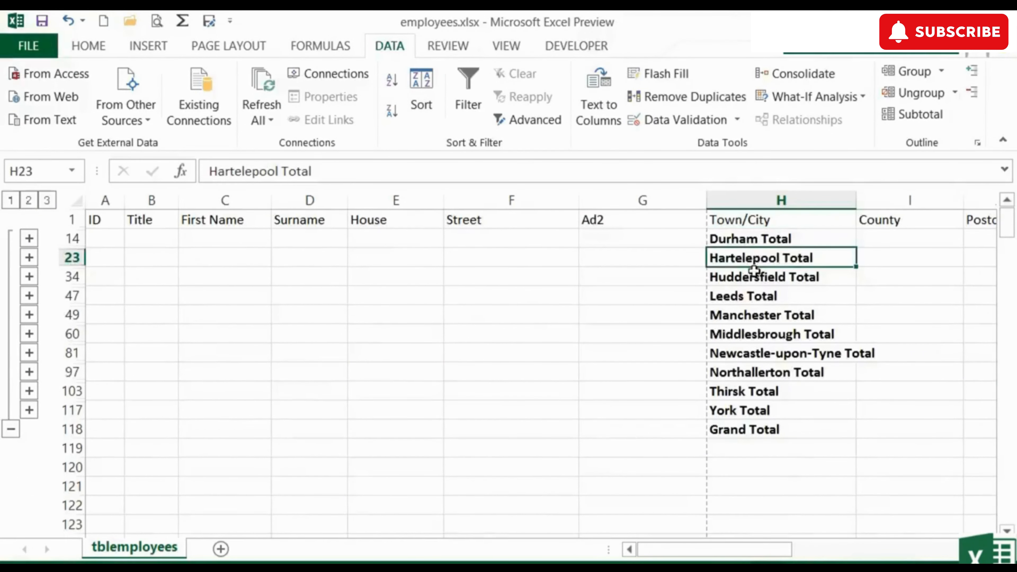